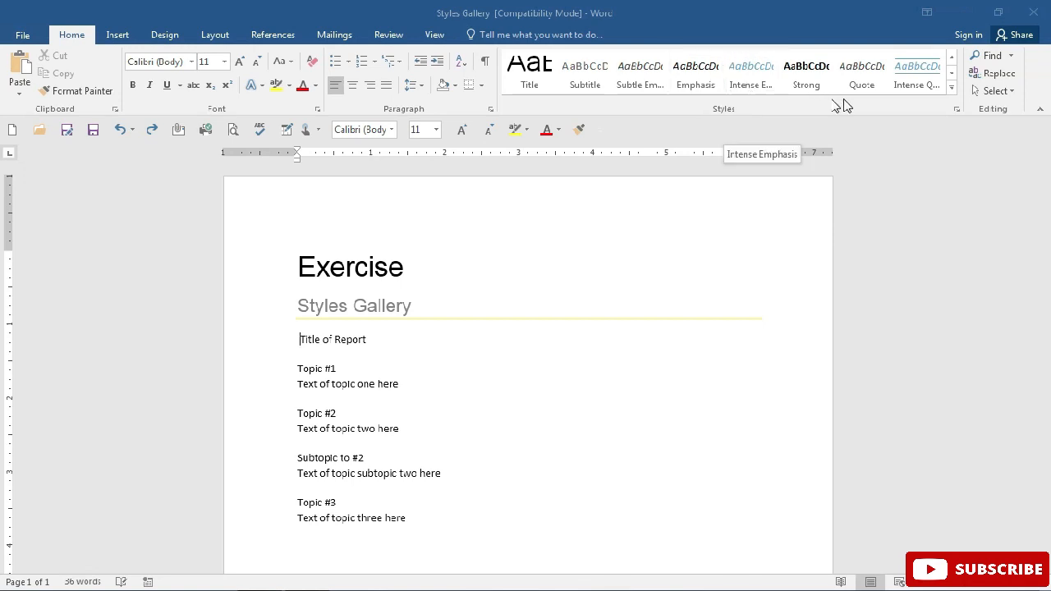
# Apply the Intense Quote style to the "Title of Report" line
pyautogui.click(951, 87)
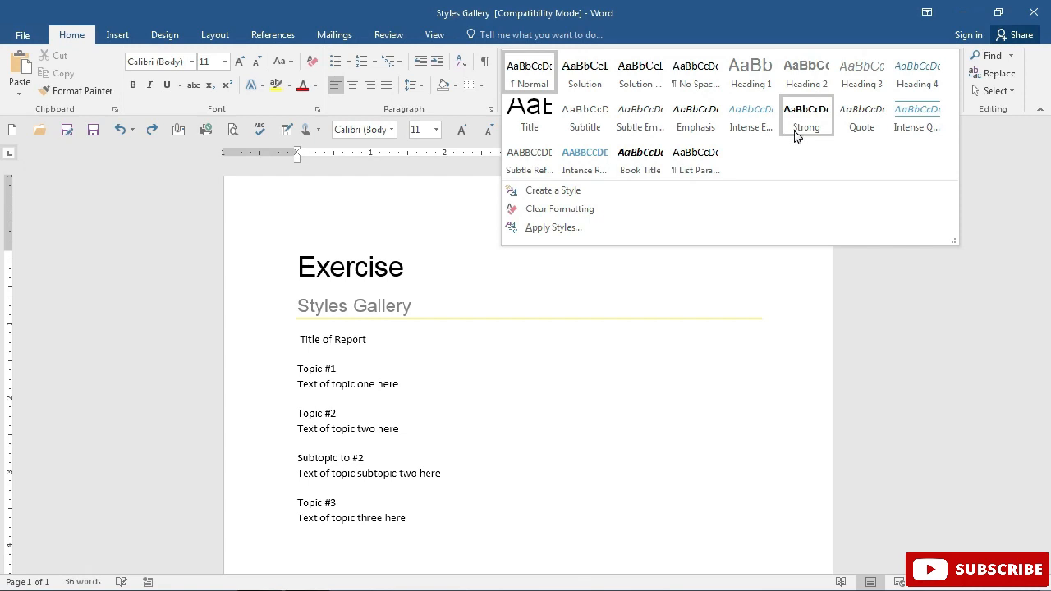
pyautogui.click(921, 127)
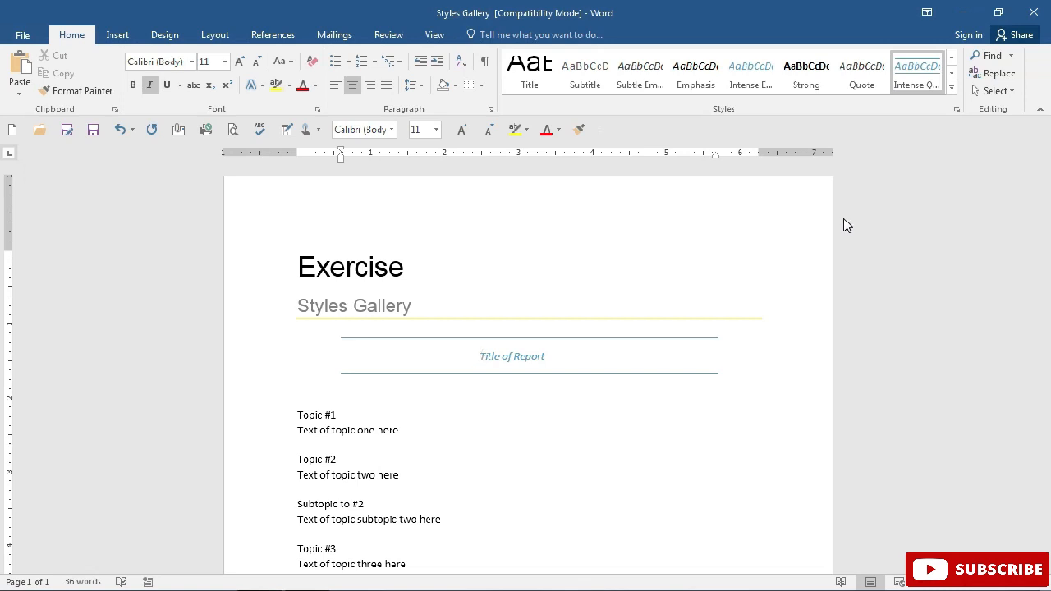
pyautogui.doubleClick(530, 358)
pyautogui.click(530, 358)
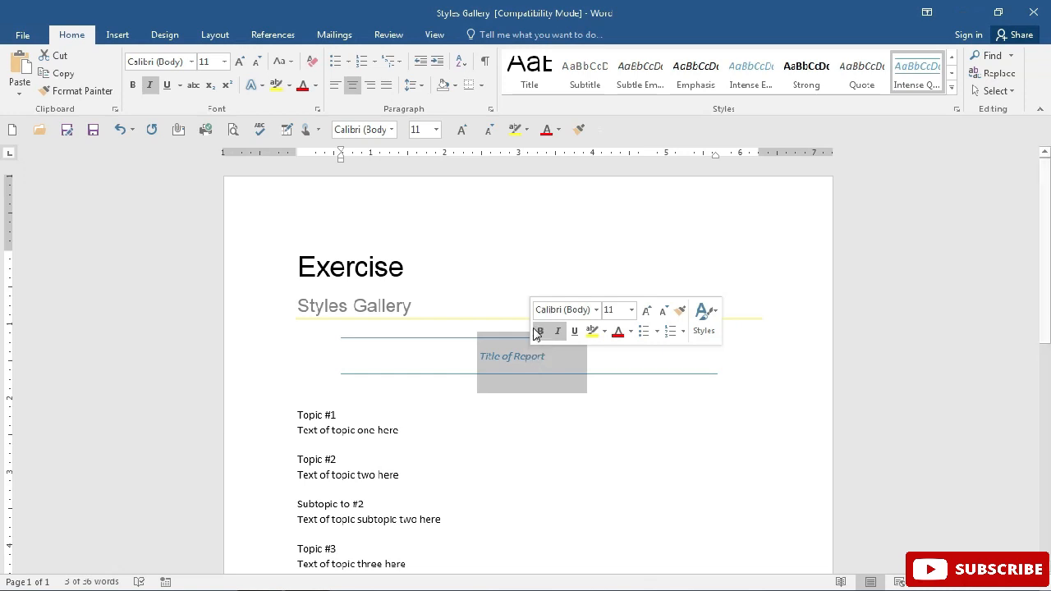
# Hide the white space at the page's upper edge
pyautogui.doubleClick(478, 165)
pyautogui.doubleClick(478, 164)
pyautogui.doubleClick(478, 164)
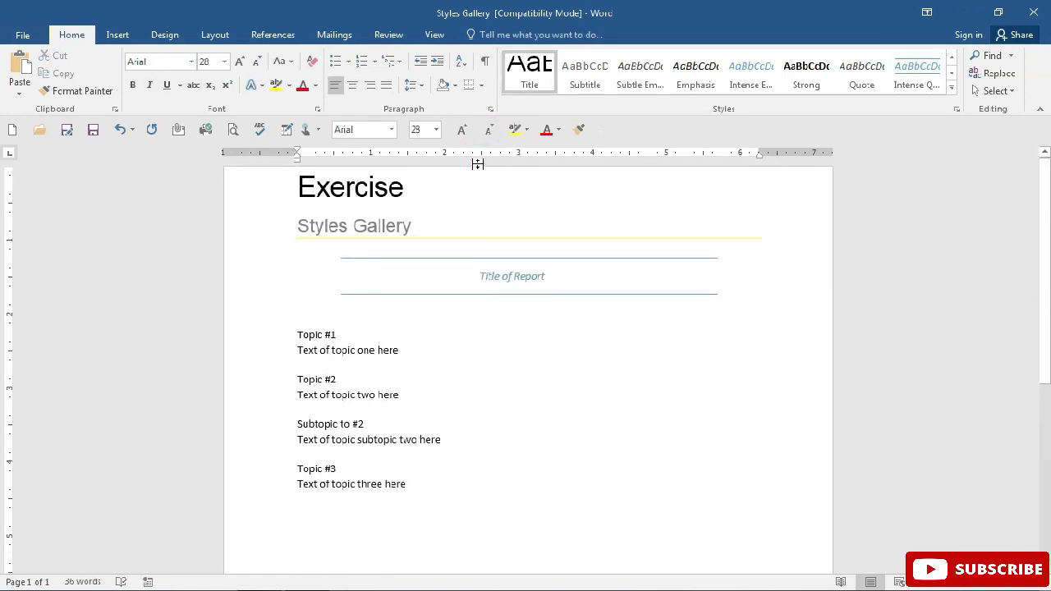
pyautogui.click(478, 165)
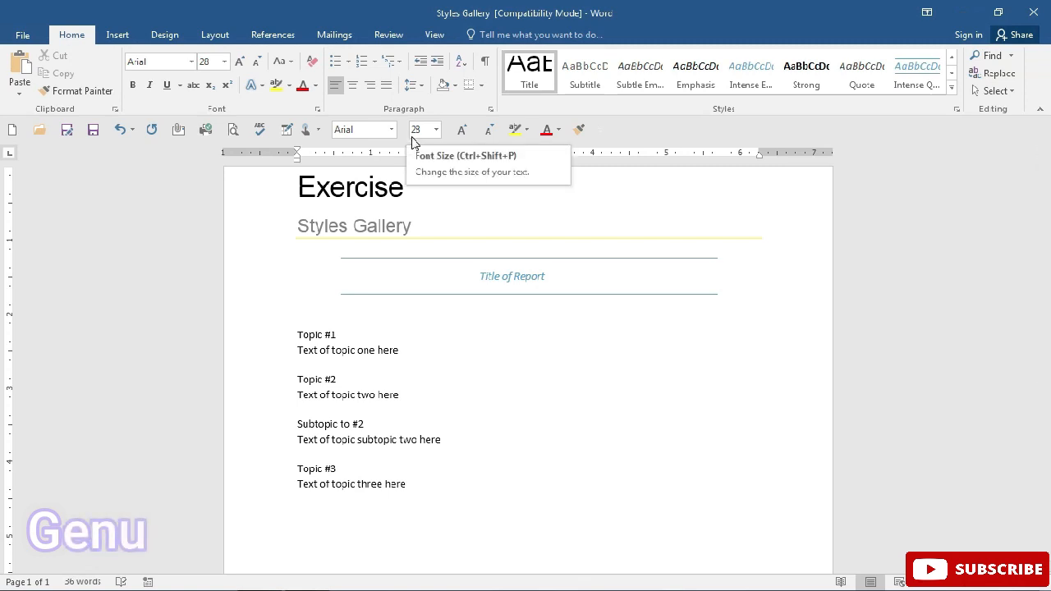
# Apply the Heading 4 style to the "Topic #1" line
pyautogui.click(290, 324)
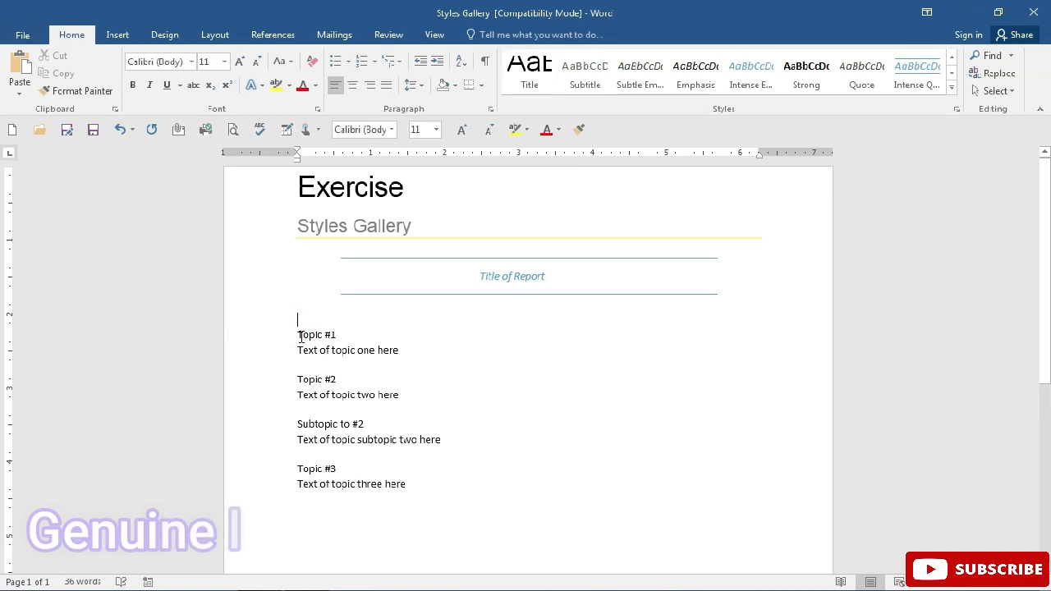
pyautogui.click(300, 336)
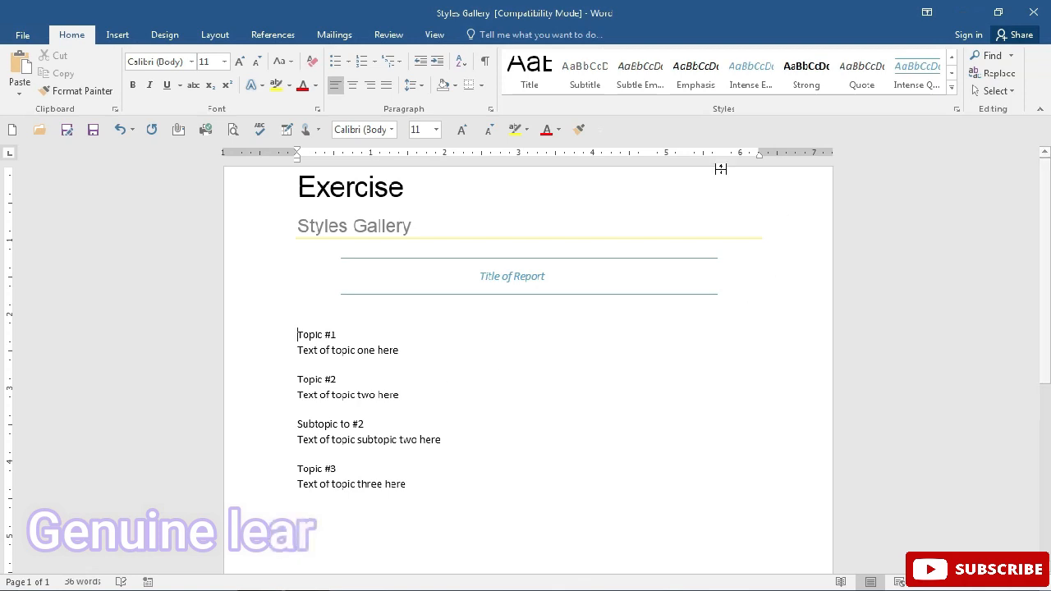
pyautogui.click(950, 86)
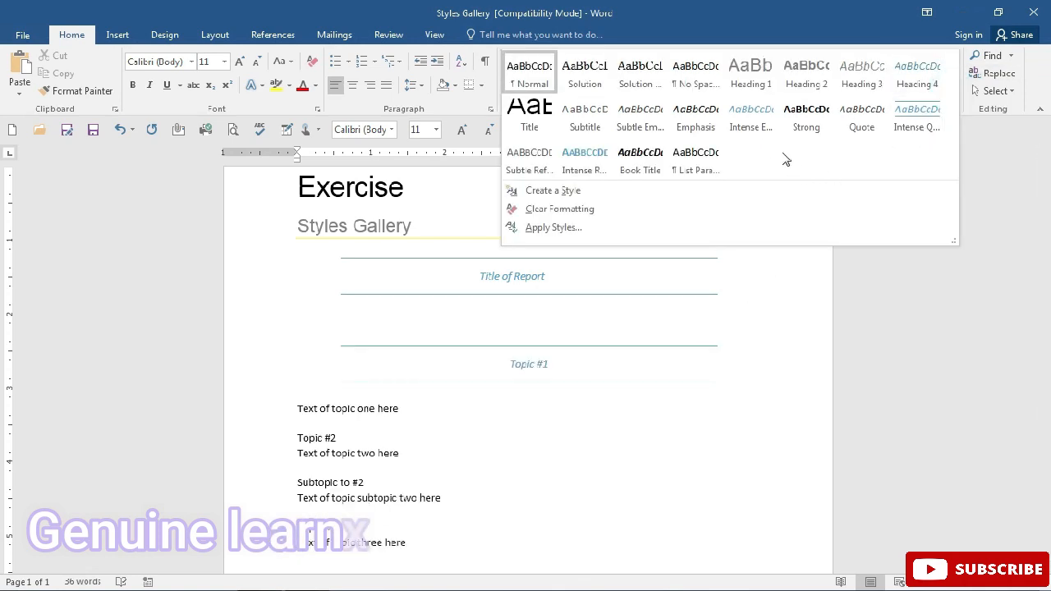
pyautogui.click(913, 83)
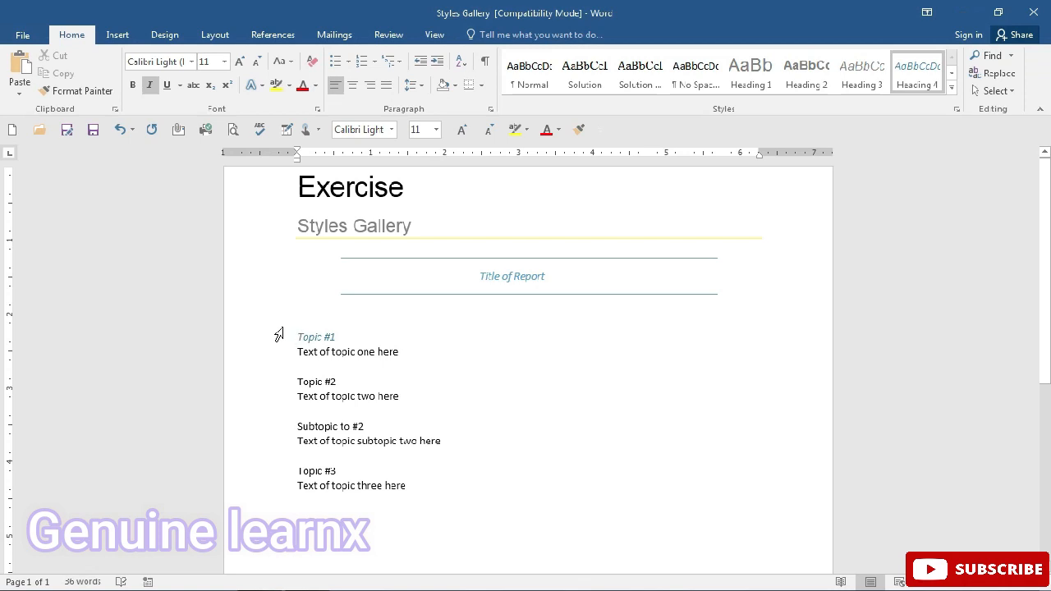
# Collapse the content under the Topic #1 heading and expand it again
pyautogui.moveTo(288, 340)
pyautogui.click(288, 337)
pyautogui.click(287, 337)
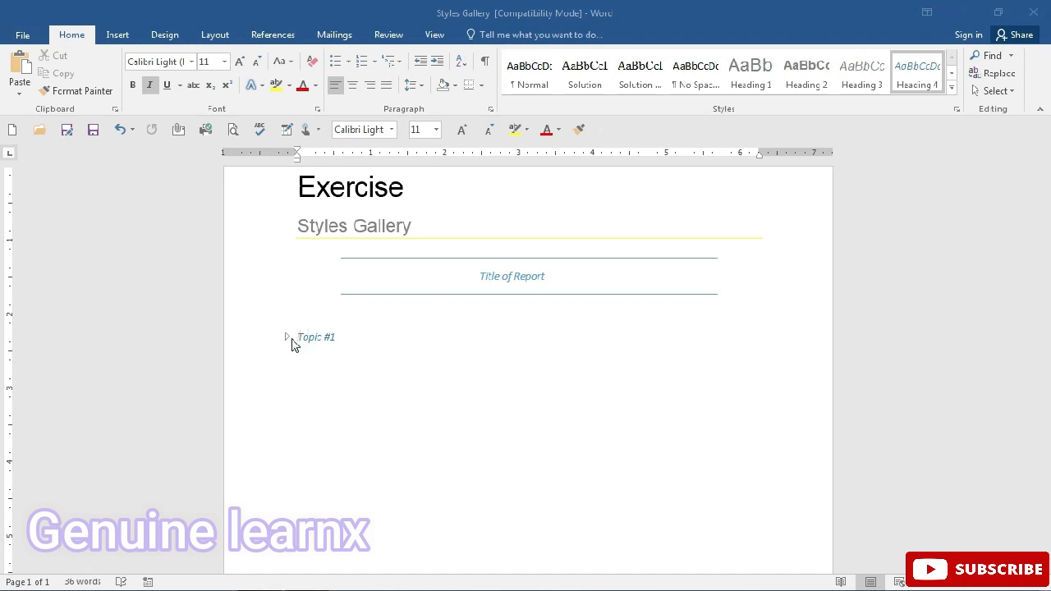
pyautogui.click(287, 336)
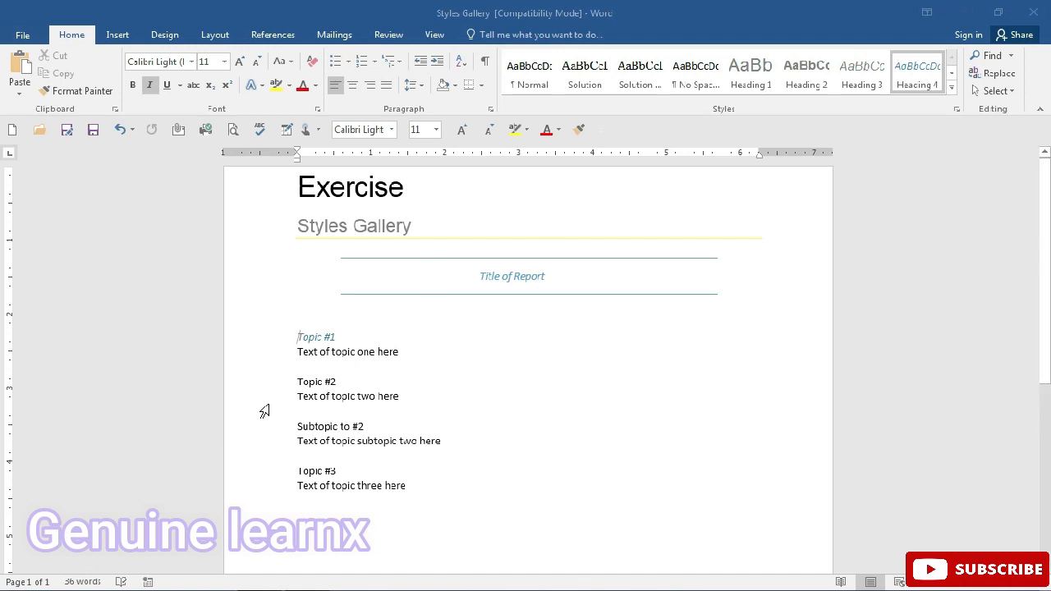
# Apply the Heading 2 style to the "Topic #2" line
pyautogui.click(296, 381)
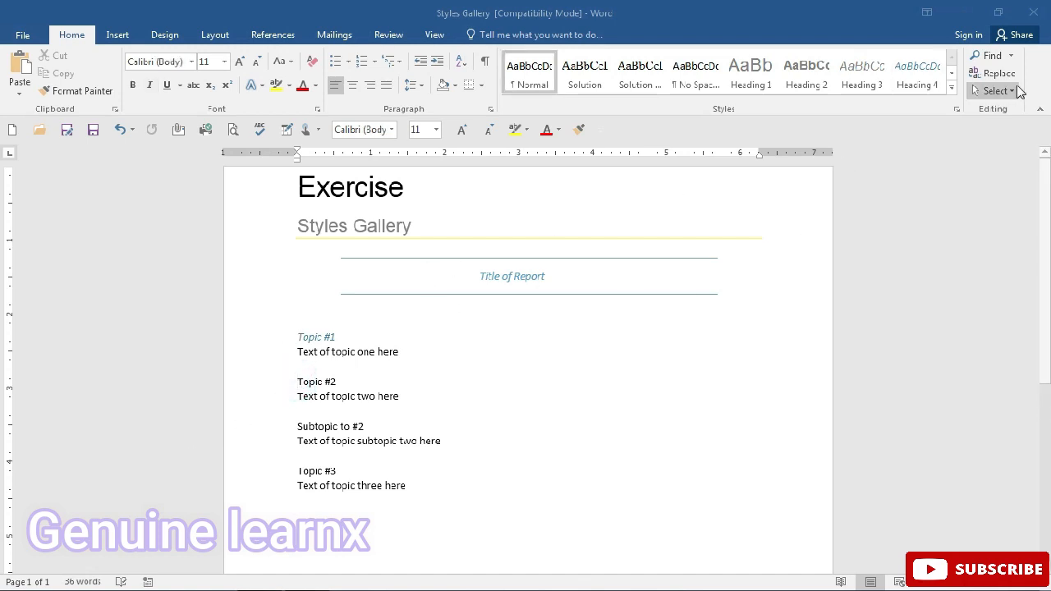
pyautogui.click(951, 91)
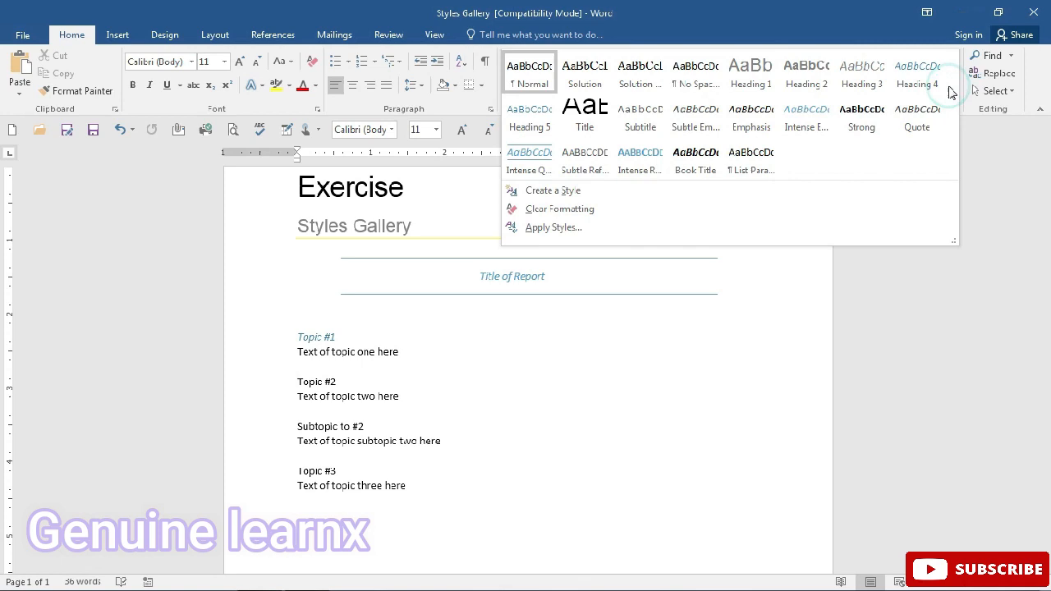
pyautogui.click(804, 85)
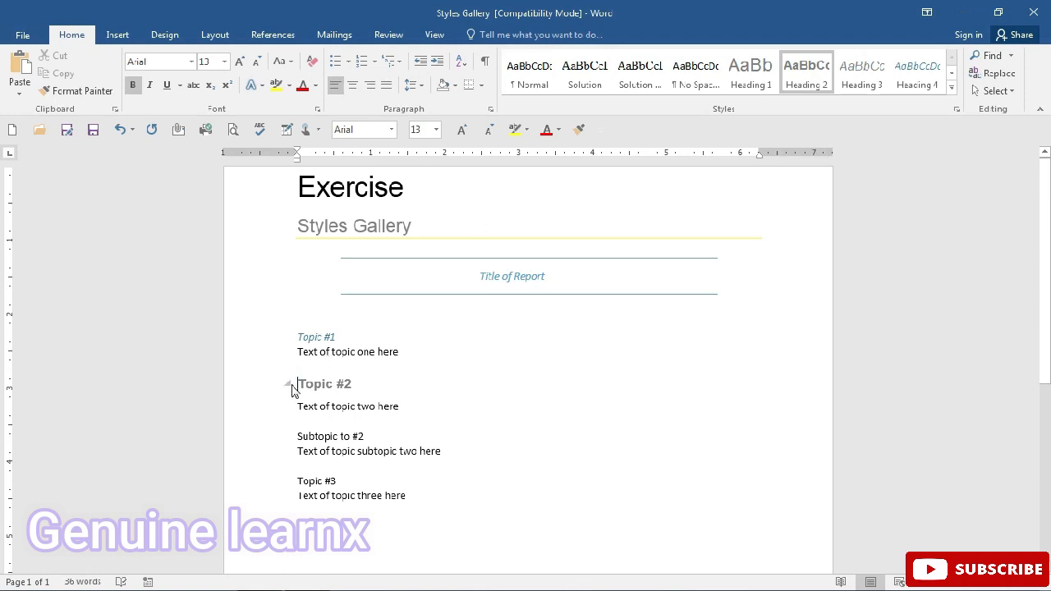
# Collapse the content under the Topic #2 and Topic #1 headings, and expand Topic #1 again
pyautogui.click(288, 385)
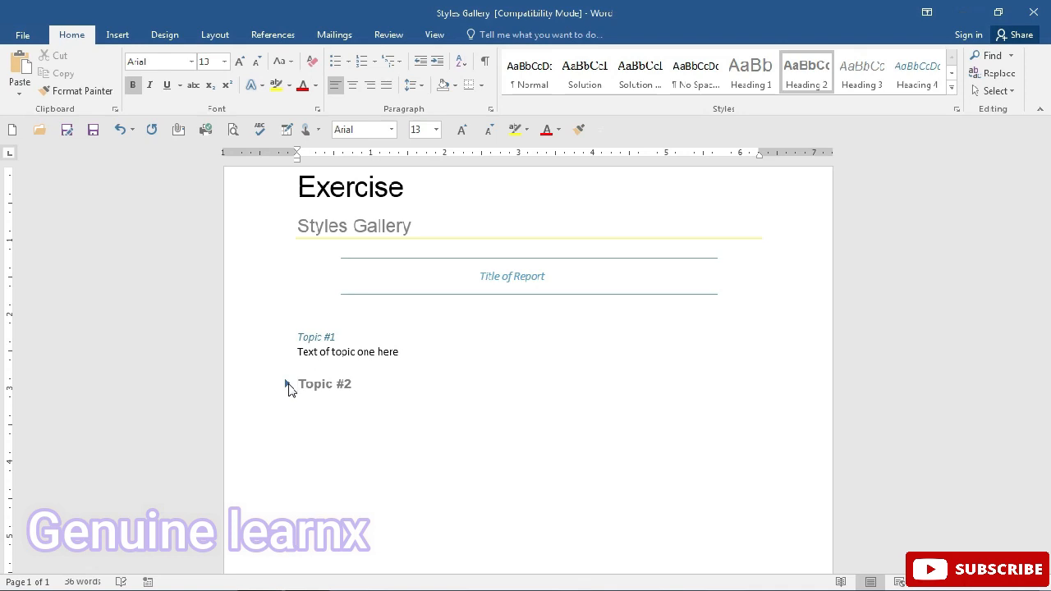
pyautogui.click(288, 337)
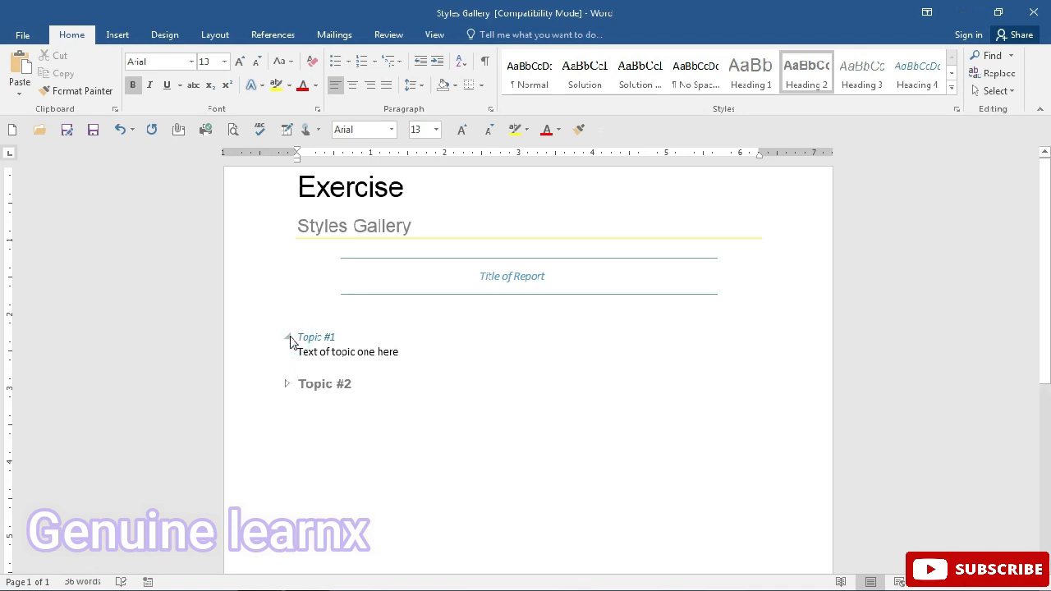
pyautogui.click(288, 336)
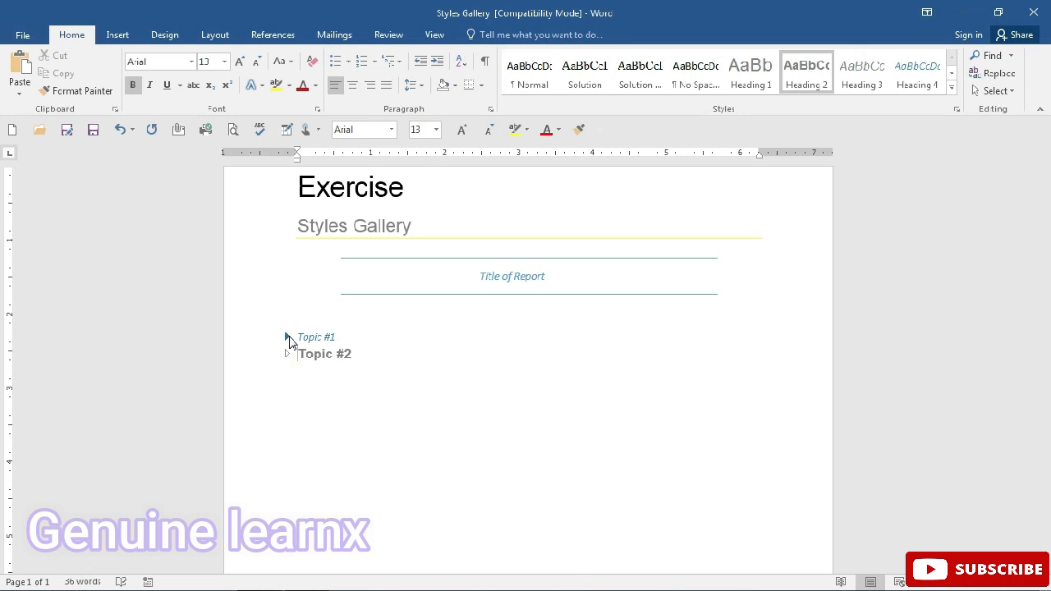
pyautogui.click(289, 336)
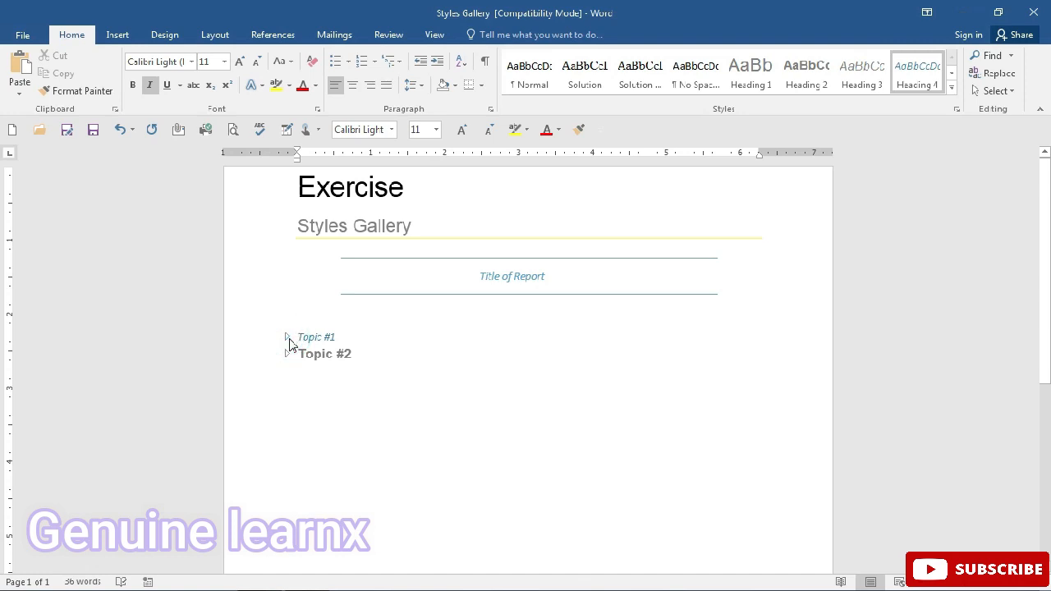
pyautogui.click(286, 336)
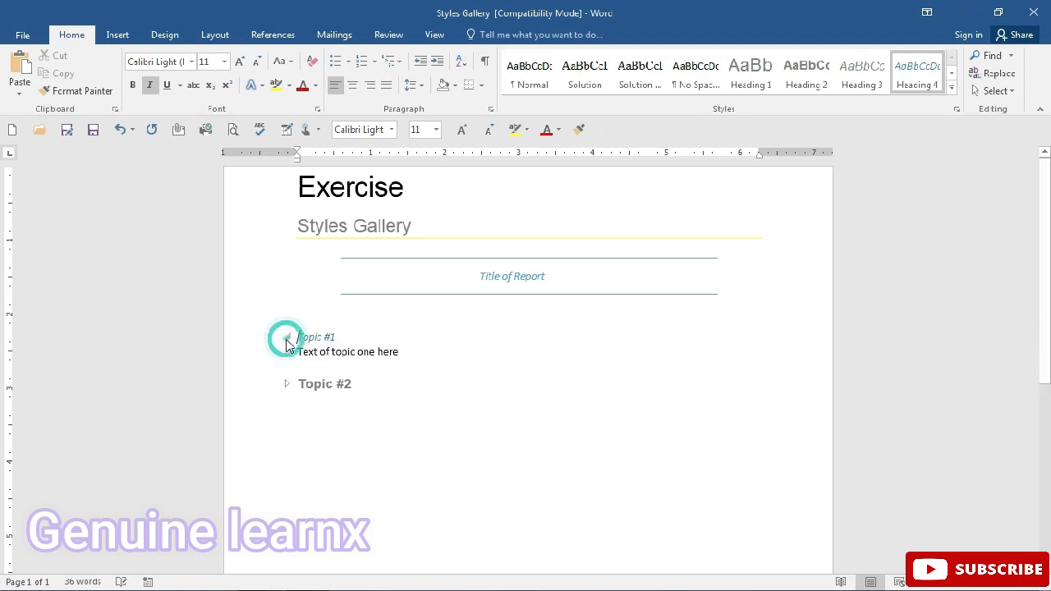
pyautogui.click(285, 393)
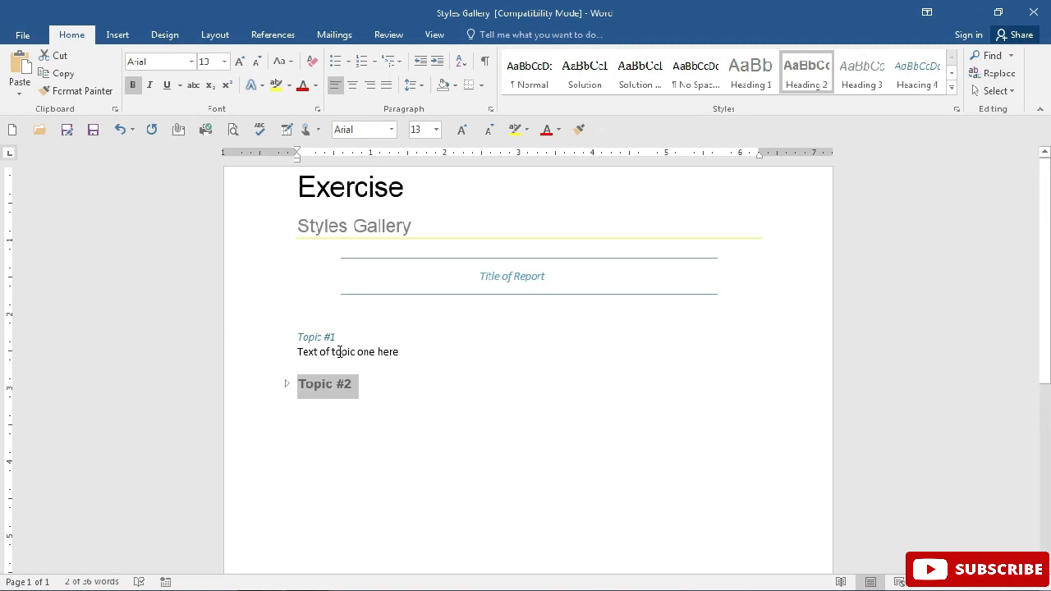
pyautogui.click(340, 351)
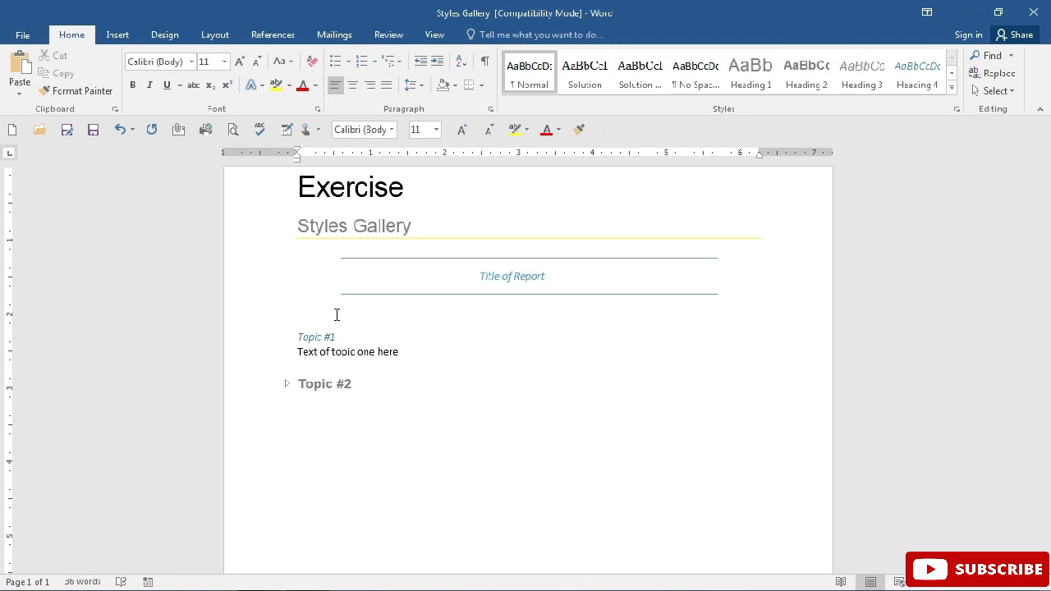
# Set the font of the entire document to the Calibri body theme font and clear the selection
pyautogui.hotkey('ctrl', 'a')
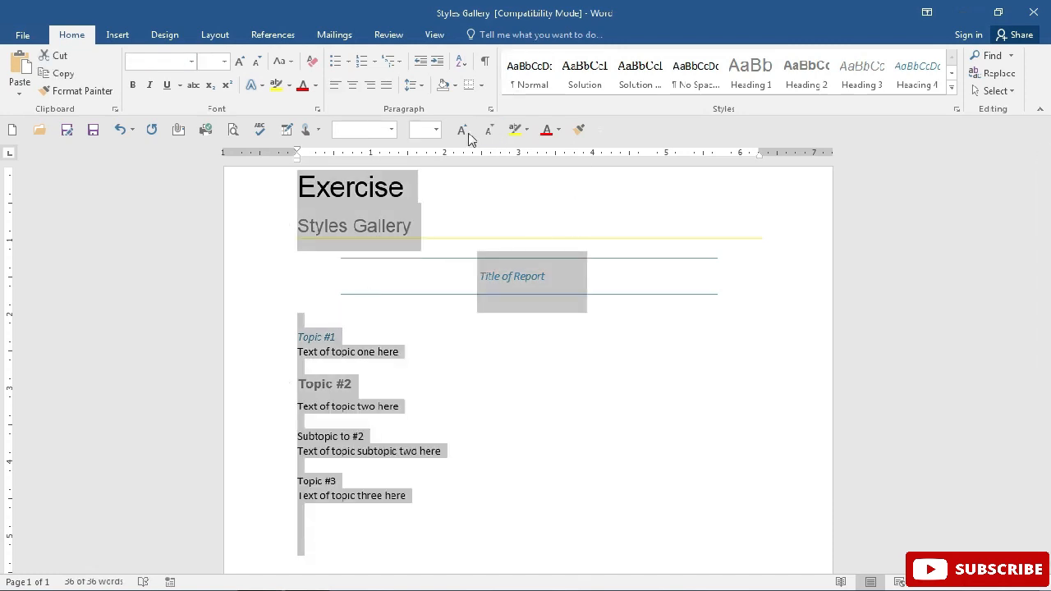
pyautogui.click(391, 130)
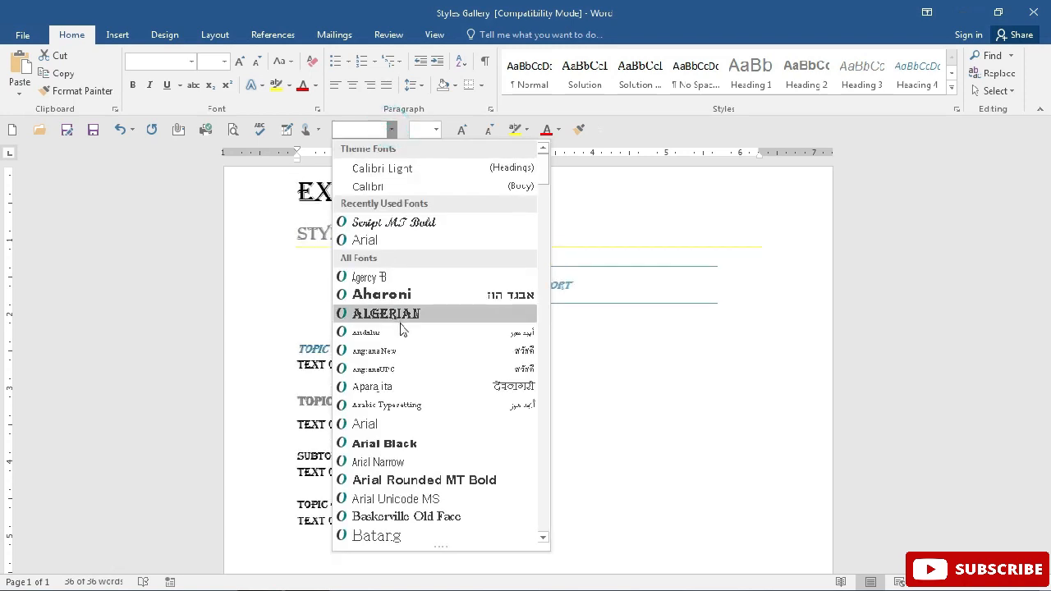
pyautogui.write('Ca')
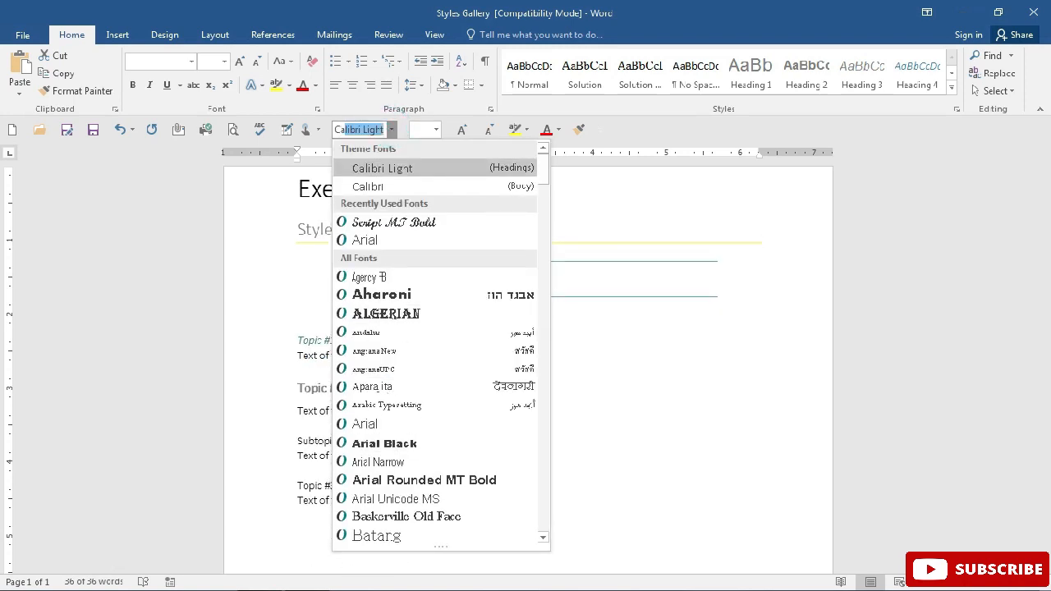
pyautogui.write('libri')
pyautogui.click(398, 188)
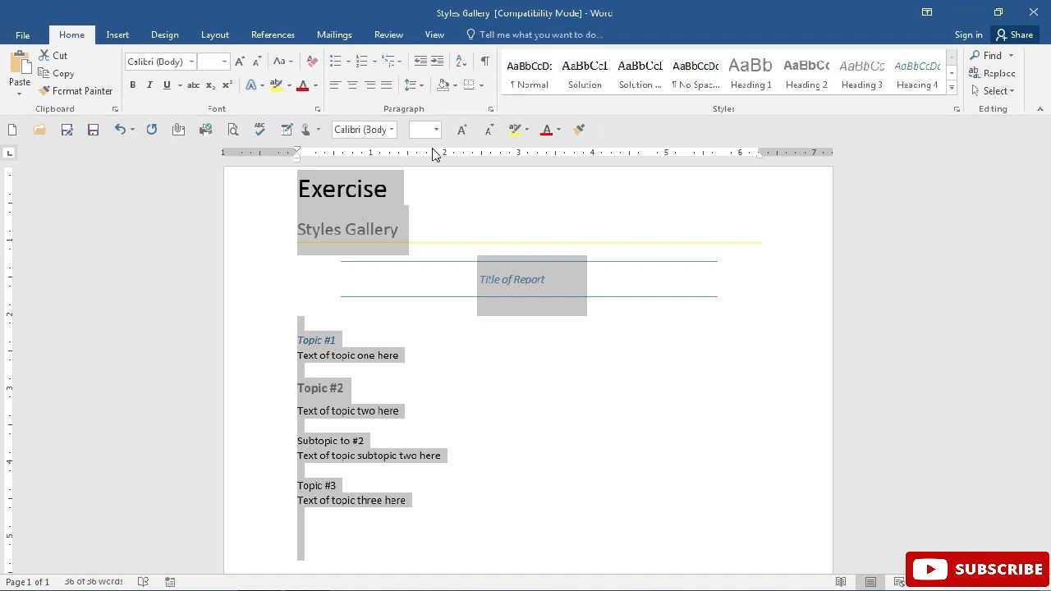
pyautogui.click(420, 241)
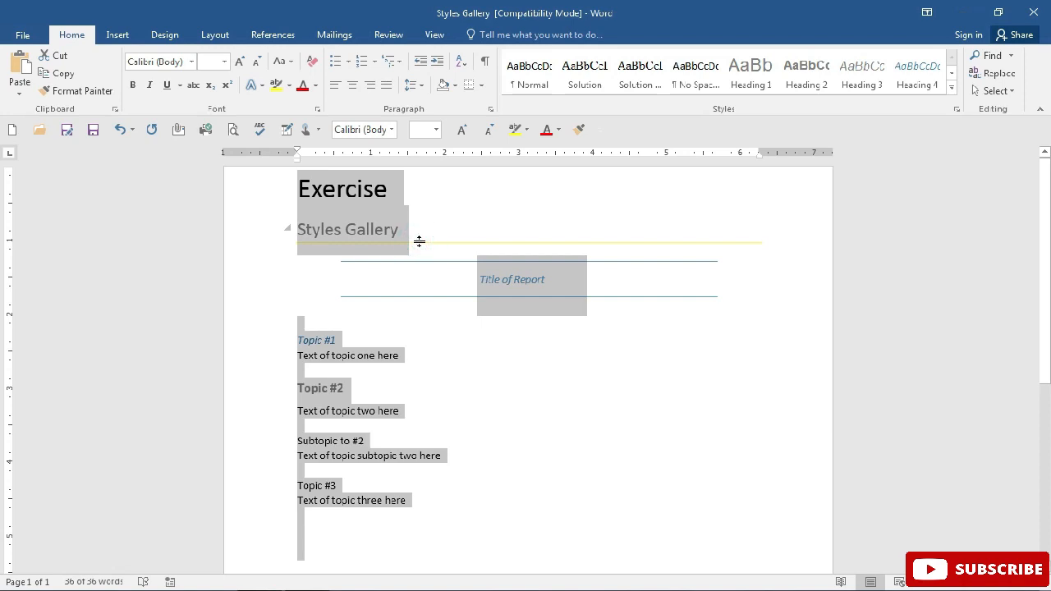
pyautogui.click(419, 242)
pyautogui.click(399, 306)
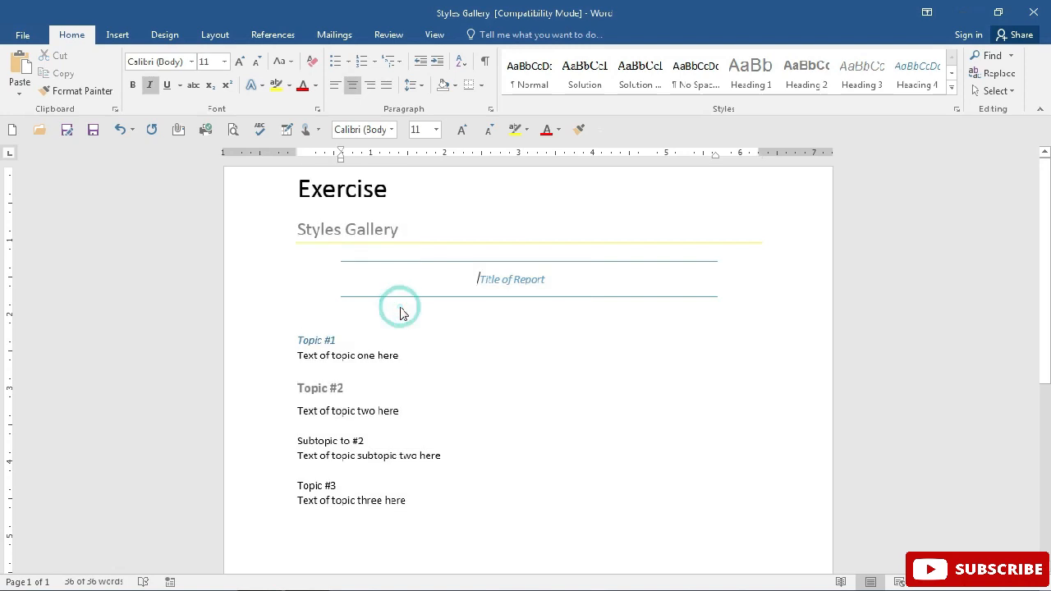
# Show the Navigation Pane and use its headings to jump between Topic #1 and Topic #2
pyautogui.click(434, 36)
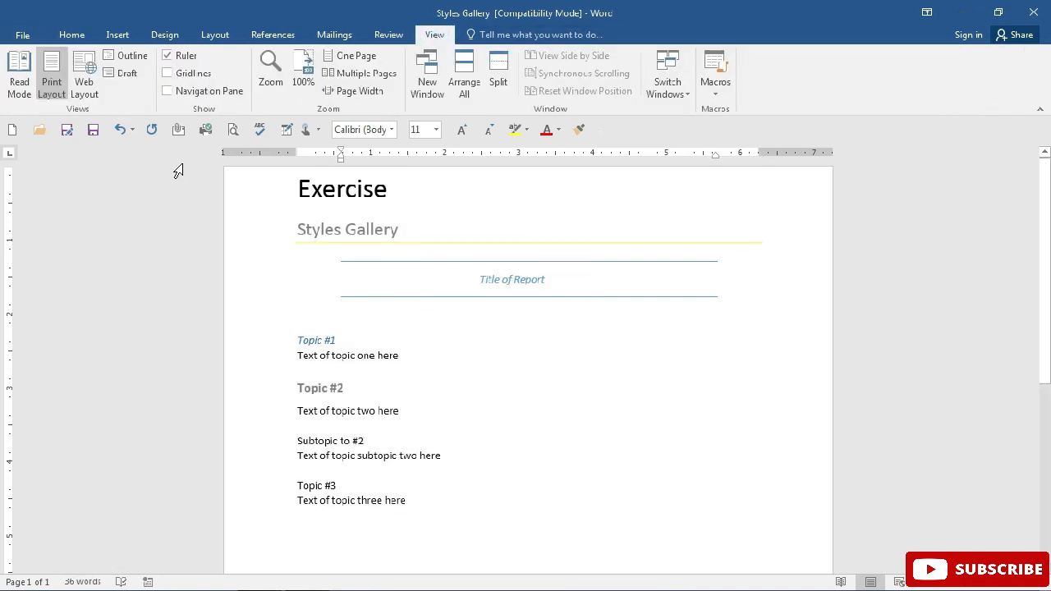
pyautogui.click(189, 98)
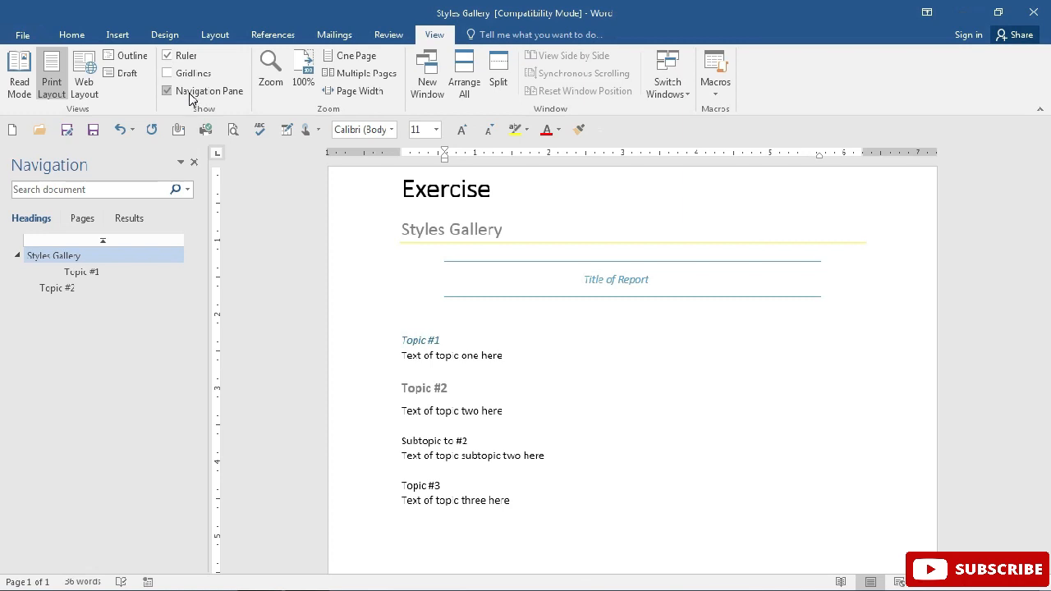
pyautogui.click(82, 272)
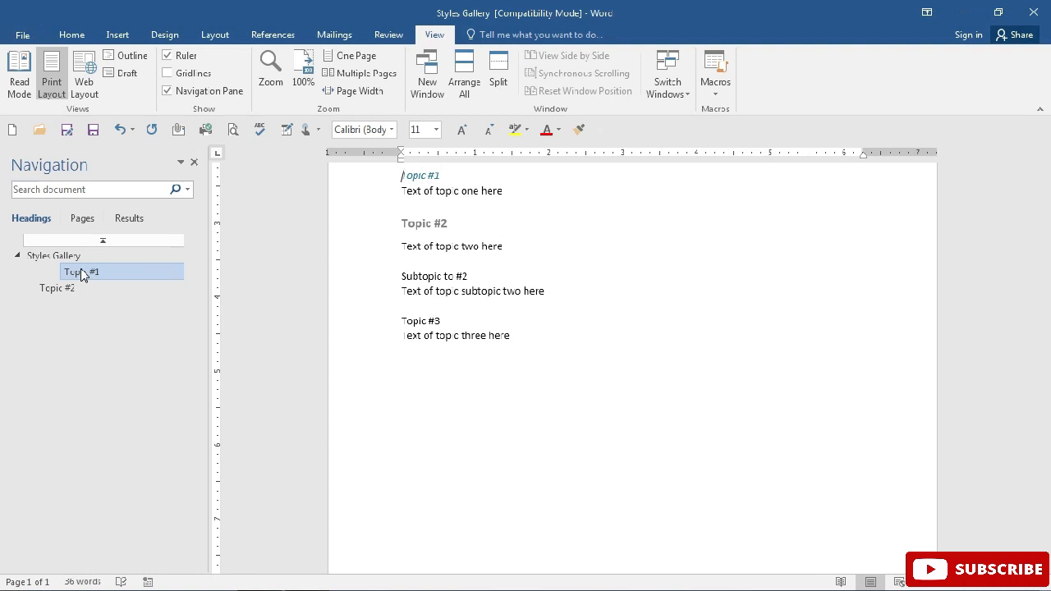
pyautogui.click(73, 294)
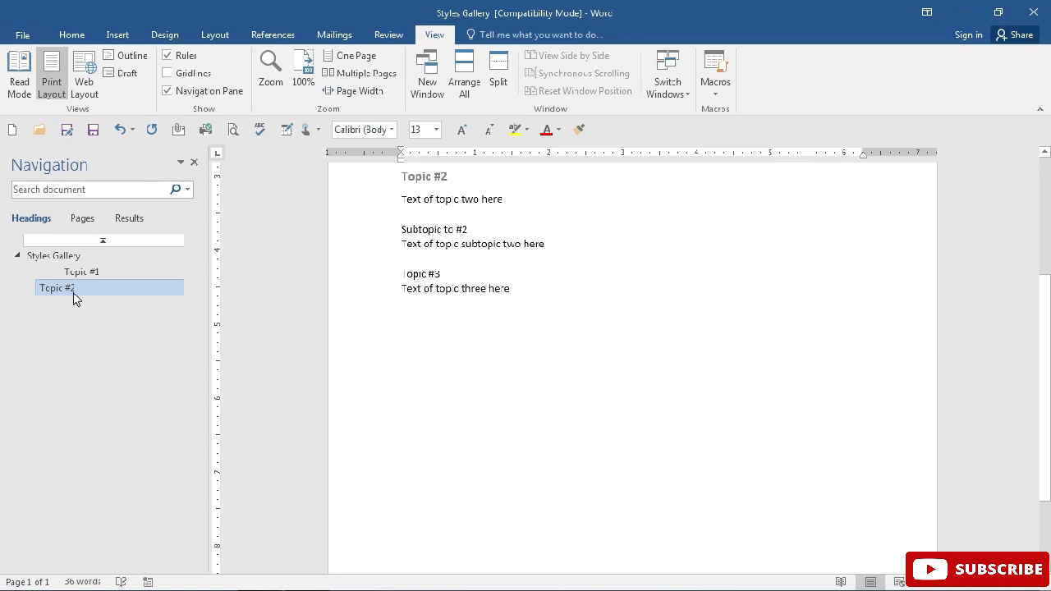
pyautogui.click(73, 295)
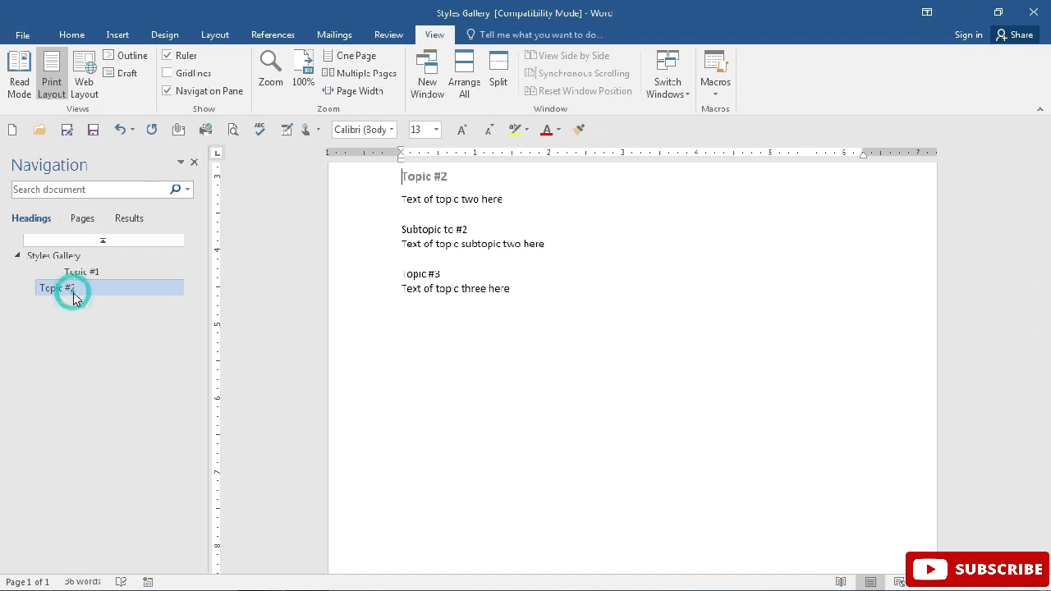
pyautogui.click(72, 271)
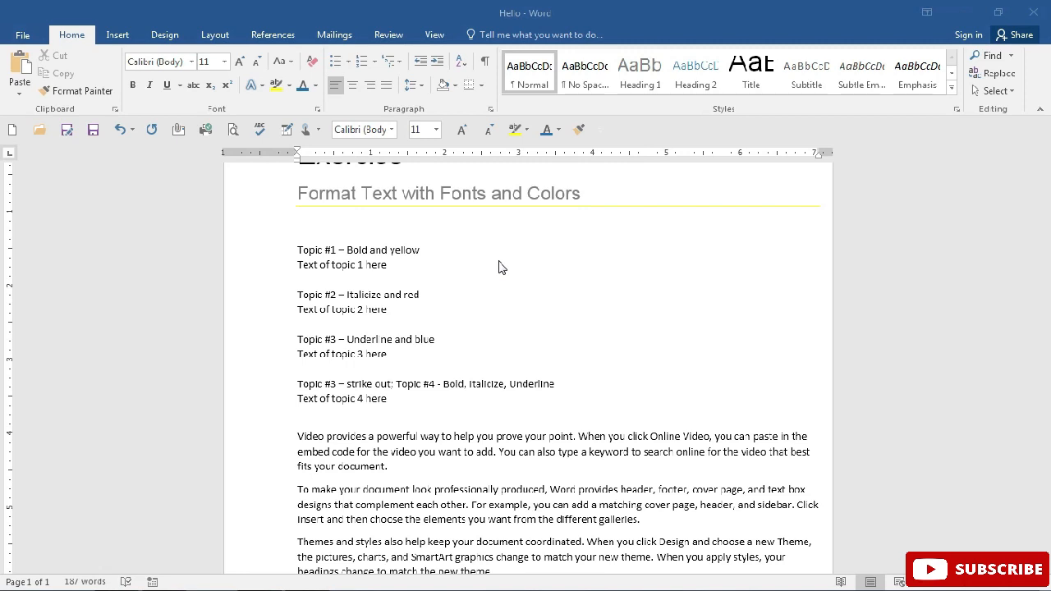
# Practise selecting the word "Bold", the whole Topic #1 line, and the text line below it
pyautogui.click(367, 251)
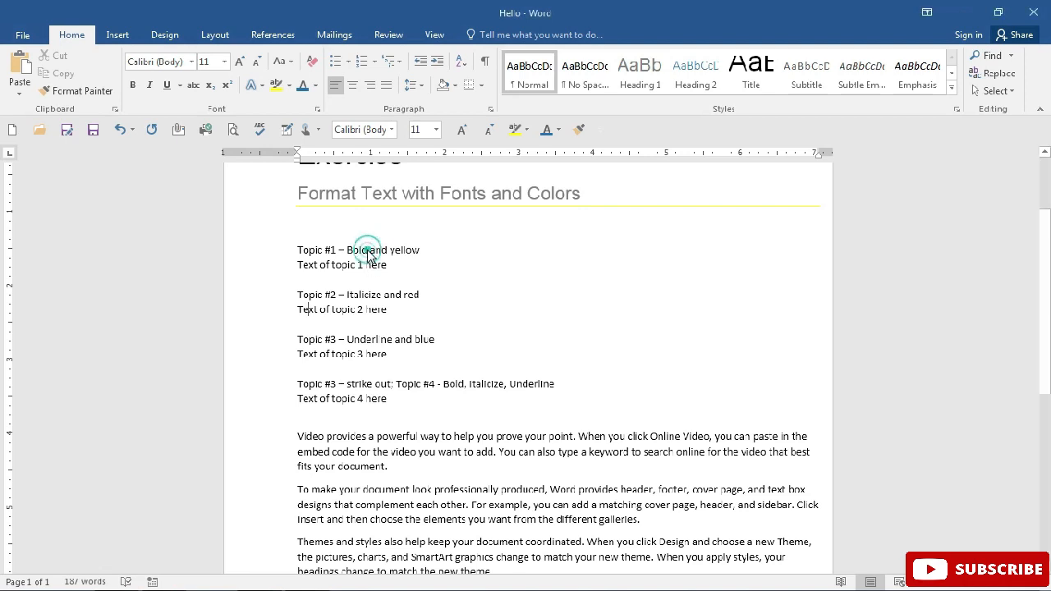
pyautogui.moveTo(367, 251); pyautogui.dragTo(348, 253)
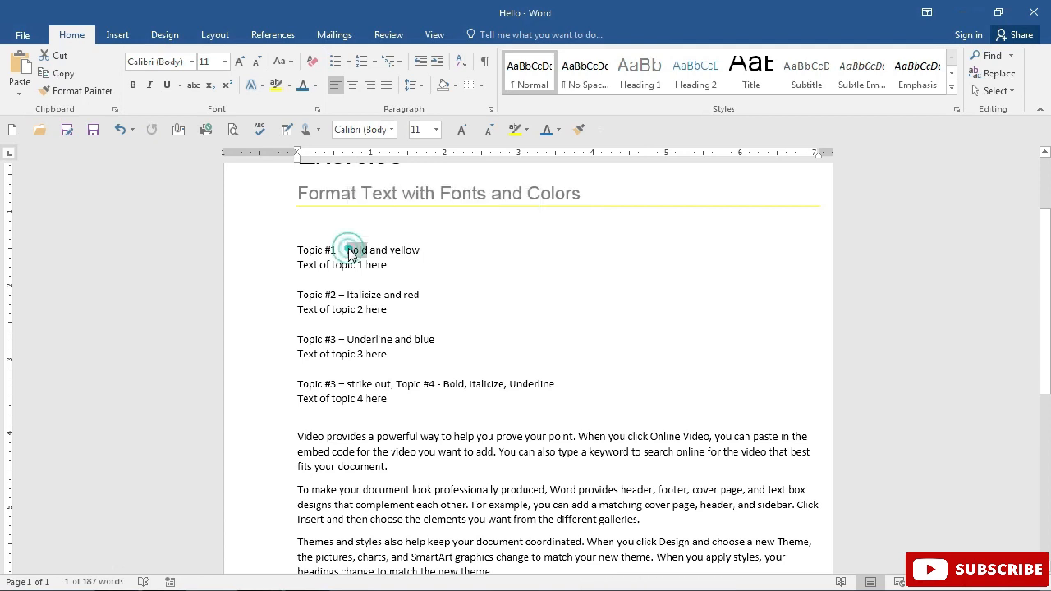
pyautogui.doubleClick(348, 251)
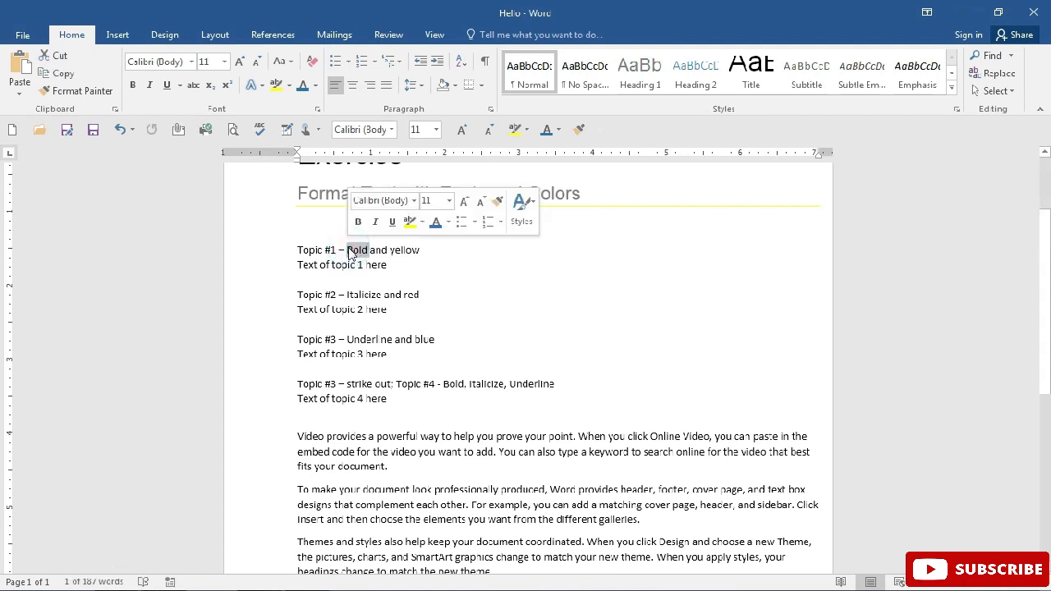
pyautogui.tripleClick(349, 251)
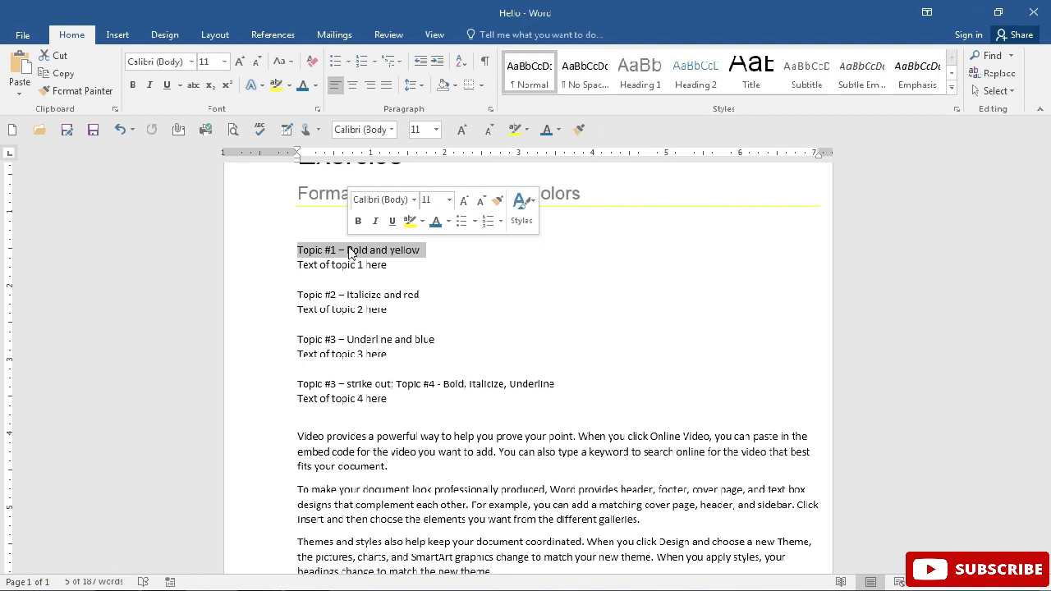
pyautogui.click(269, 265)
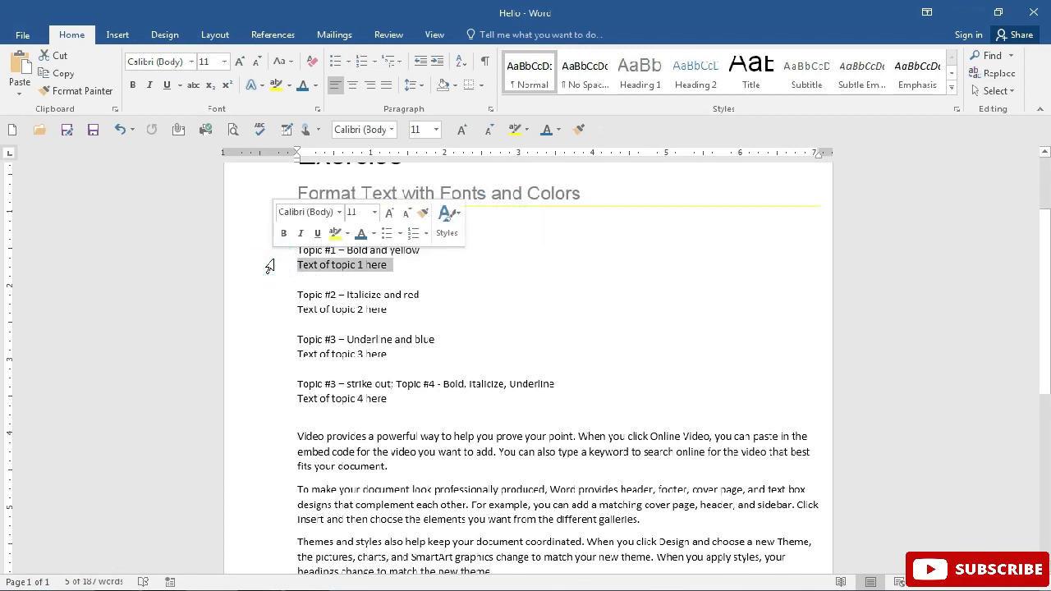
# Make the entire "Topic #1 – Bold and yellow" line bold and set its font color to standard yellow
pyautogui.click(272, 256)
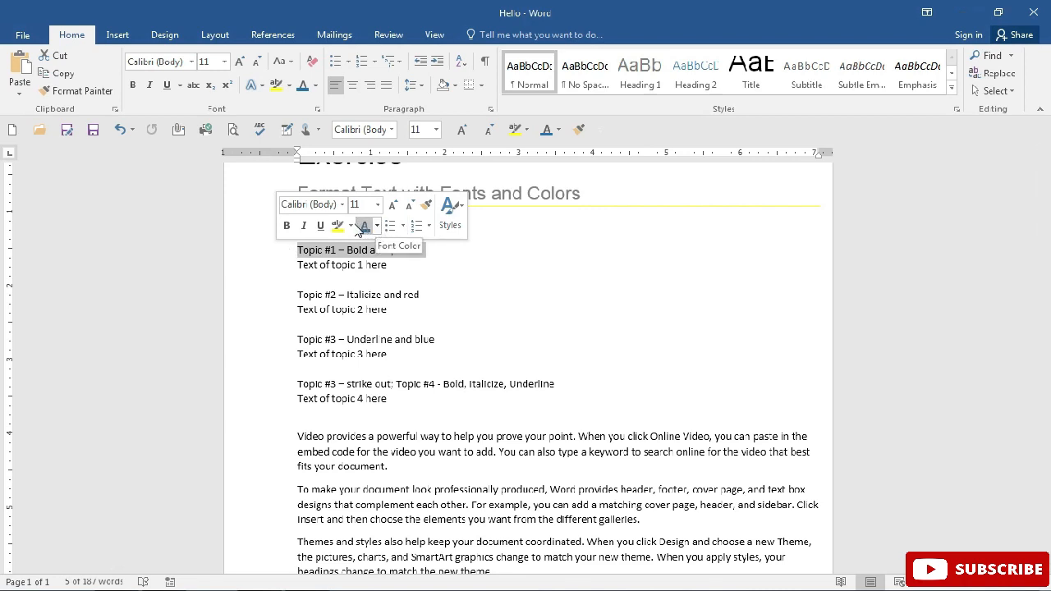
pyautogui.click(287, 227)
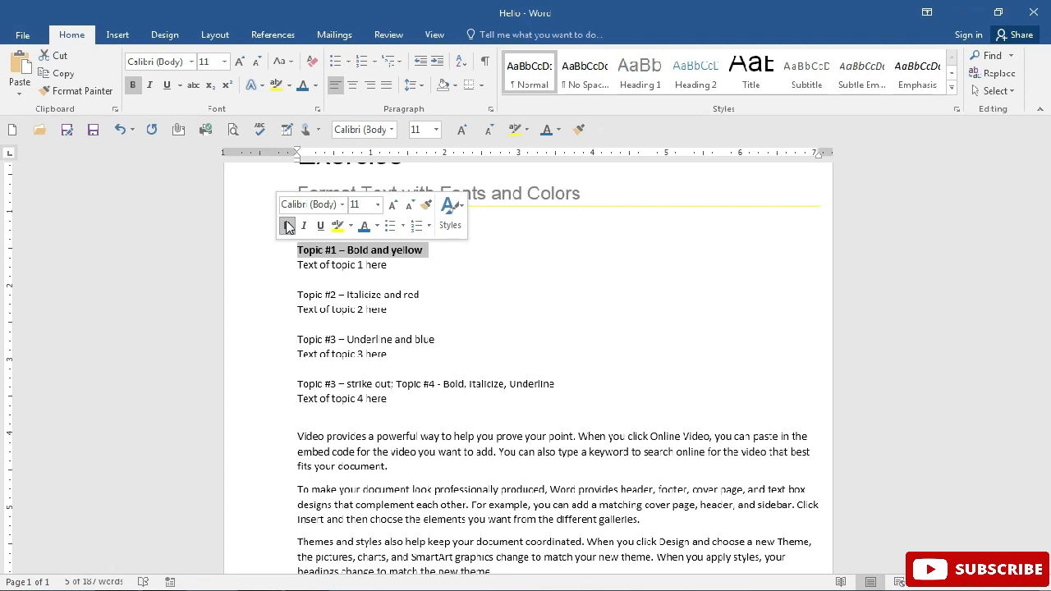
pyautogui.click(377, 226)
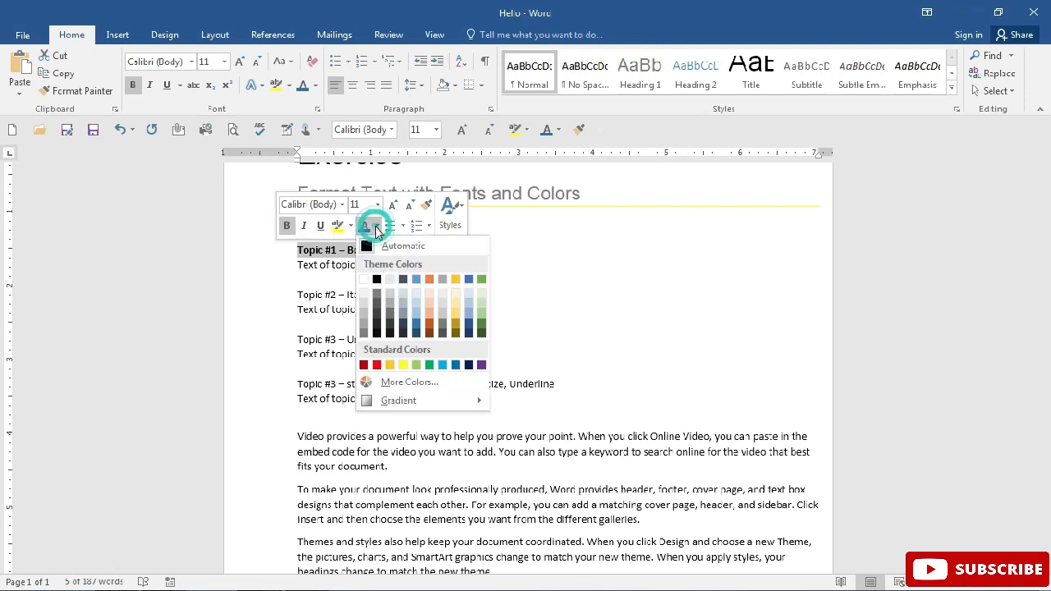
pyautogui.click(403, 364)
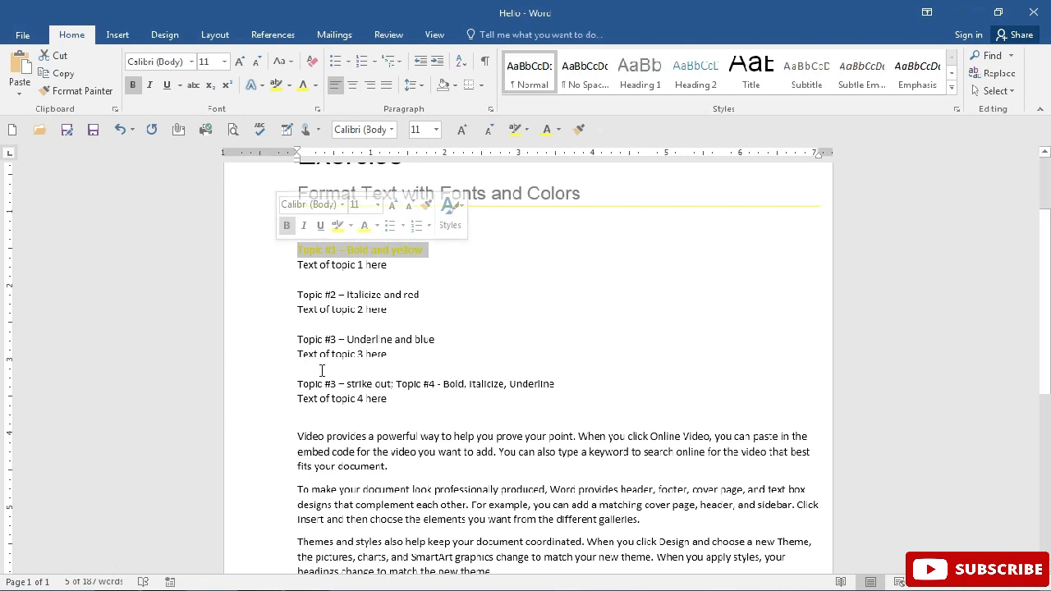
# Italicize the entire "Topic #2 – Italicize and red" line
pyautogui.click(289, 298)
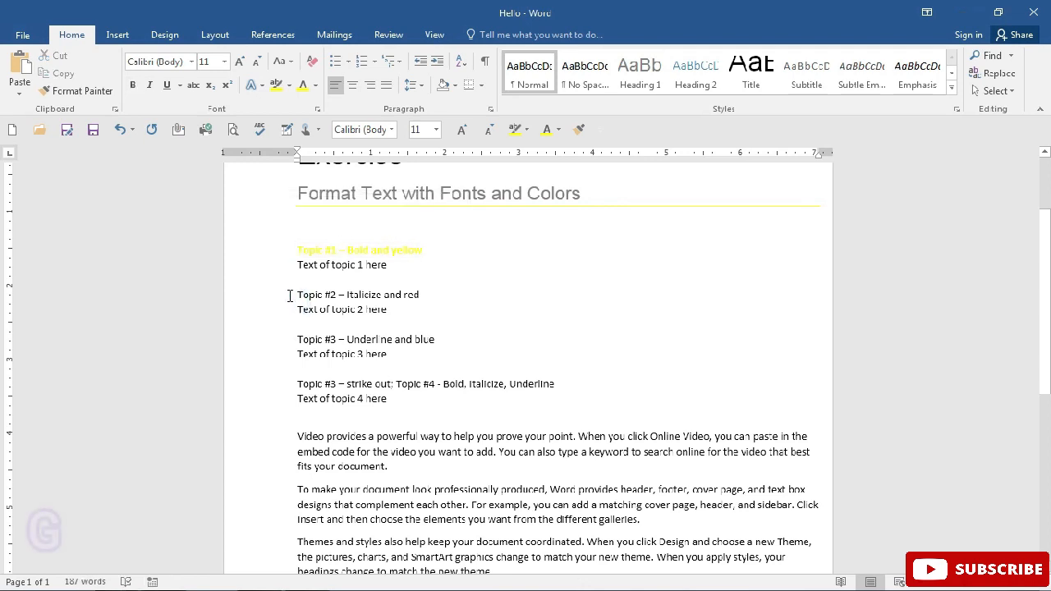
pyautogui.click(290, 300)
pyautogui.click(277, 302)
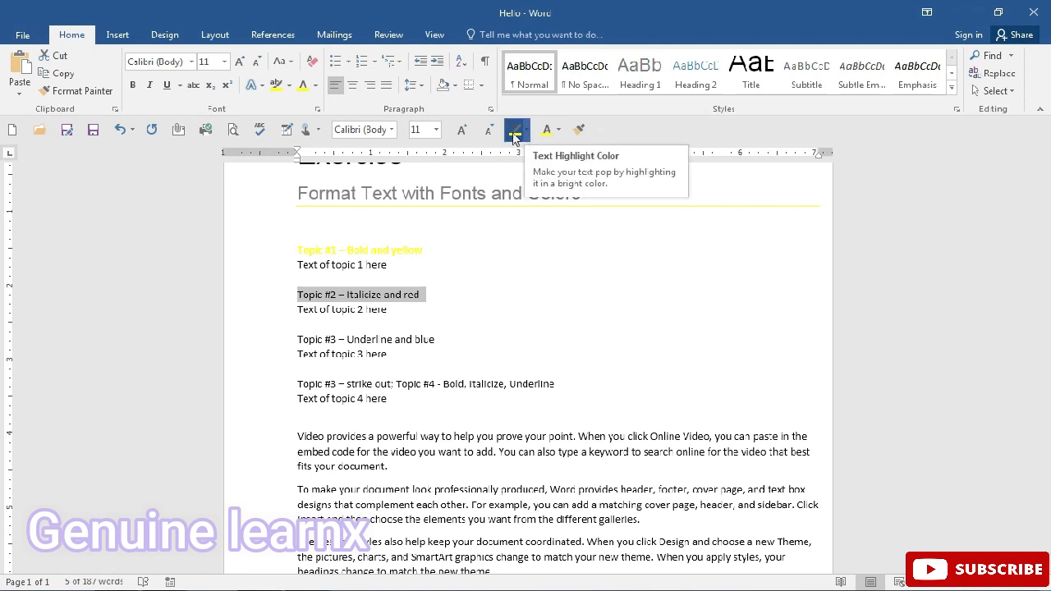
pyautogui.click(149, 85)
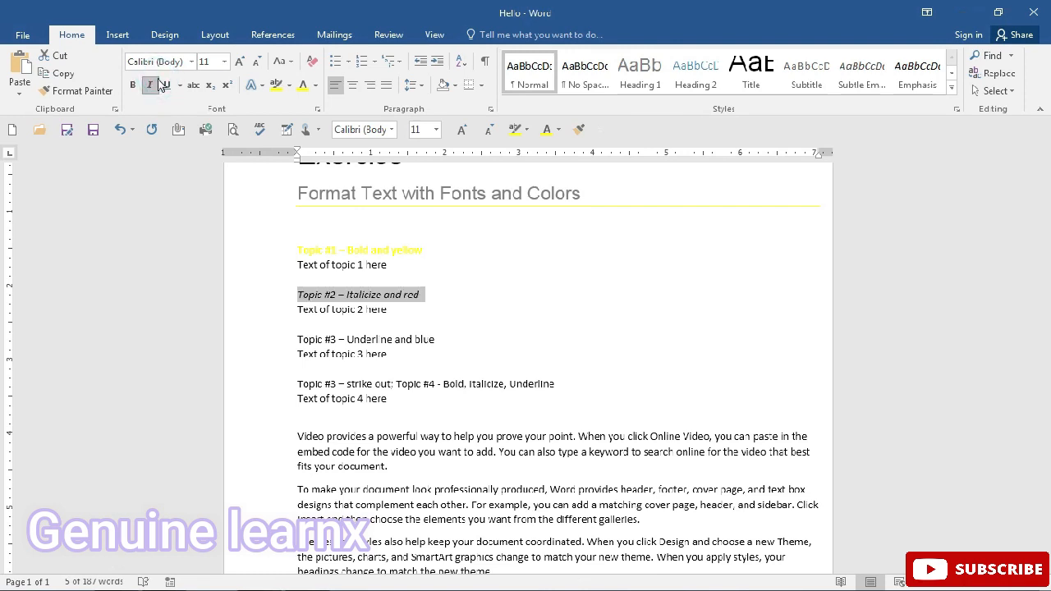